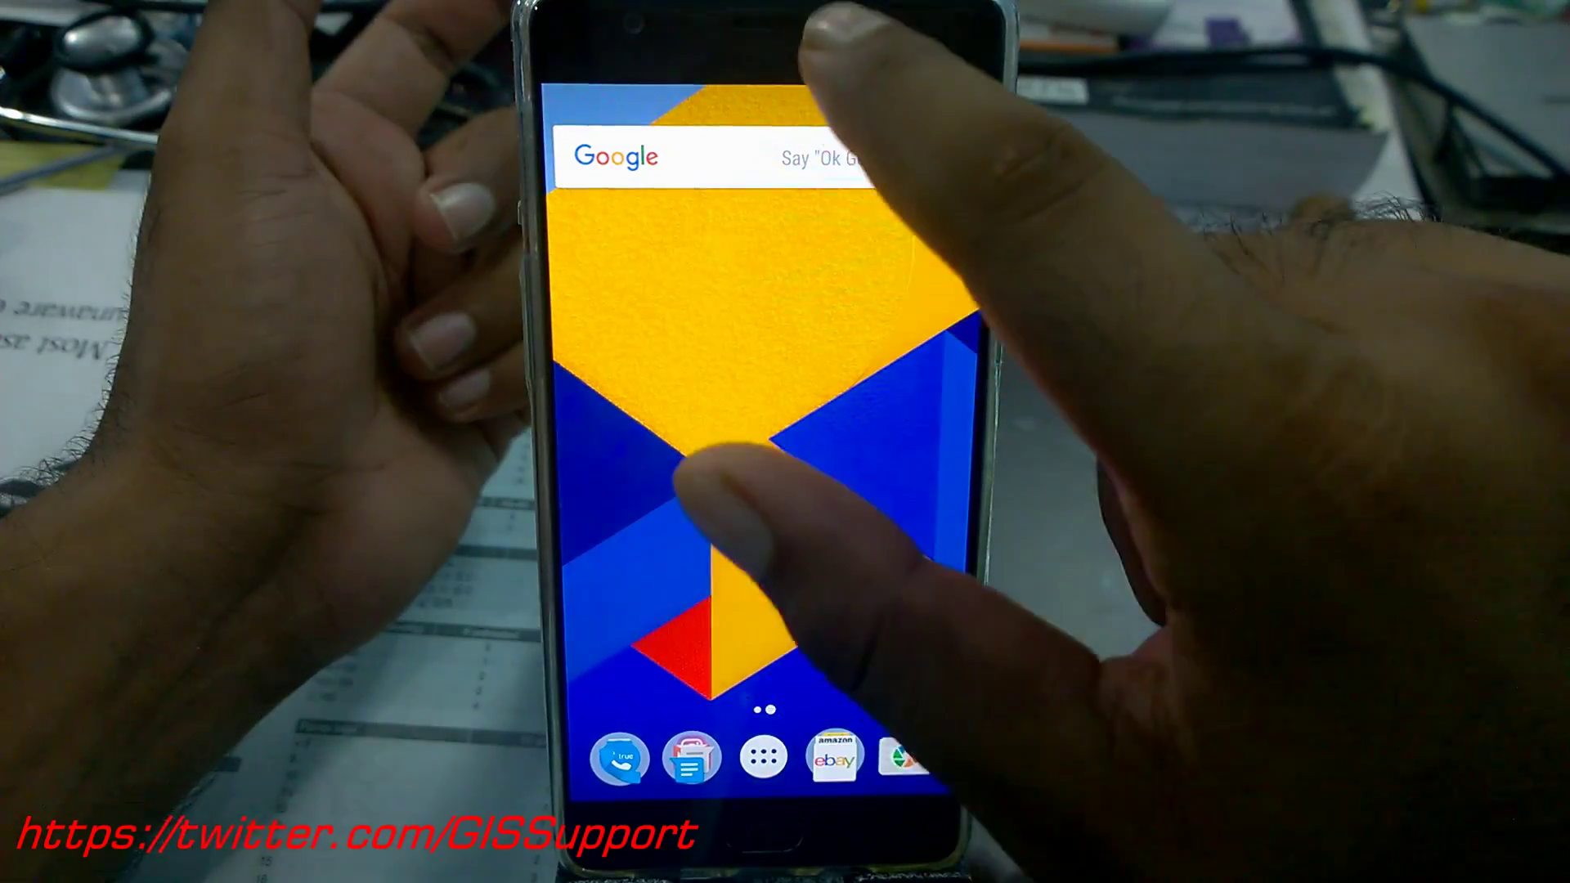
- From quick settings, view About phone showing ONEPLUS A3003, Android 6.0.1 and OxygenOS 3.2.4
{"action": "left_click_drag", "start_coordinate": [761, 92], "coordinate": [762, 491]}
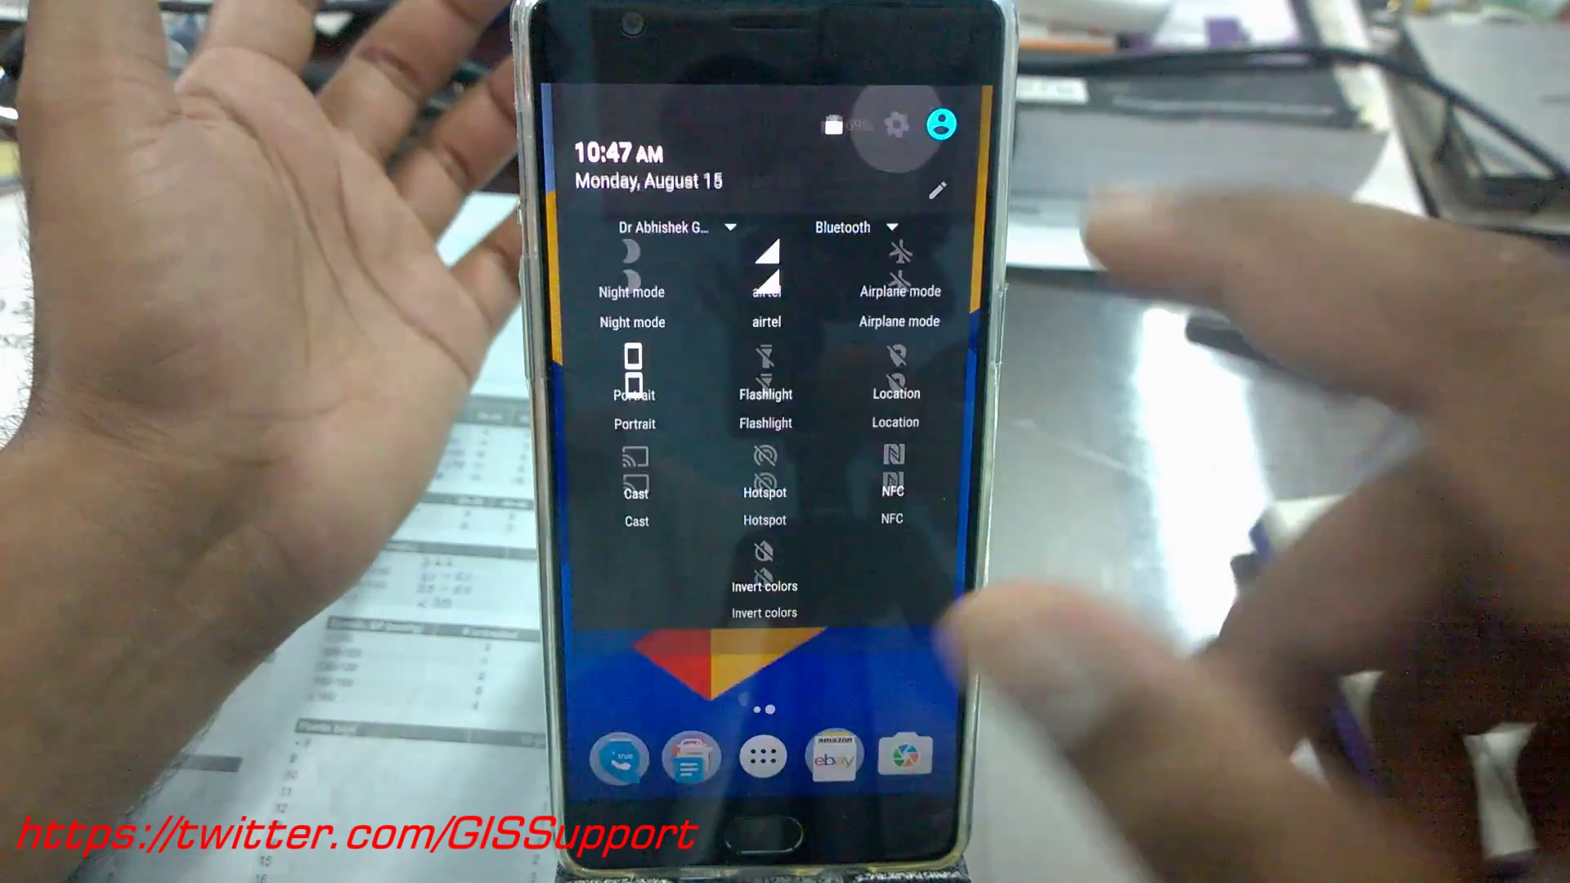
{"action": "scroll", "coordinate": [762, 490], "scroll_direction": "down", "scroll_amount": 10}
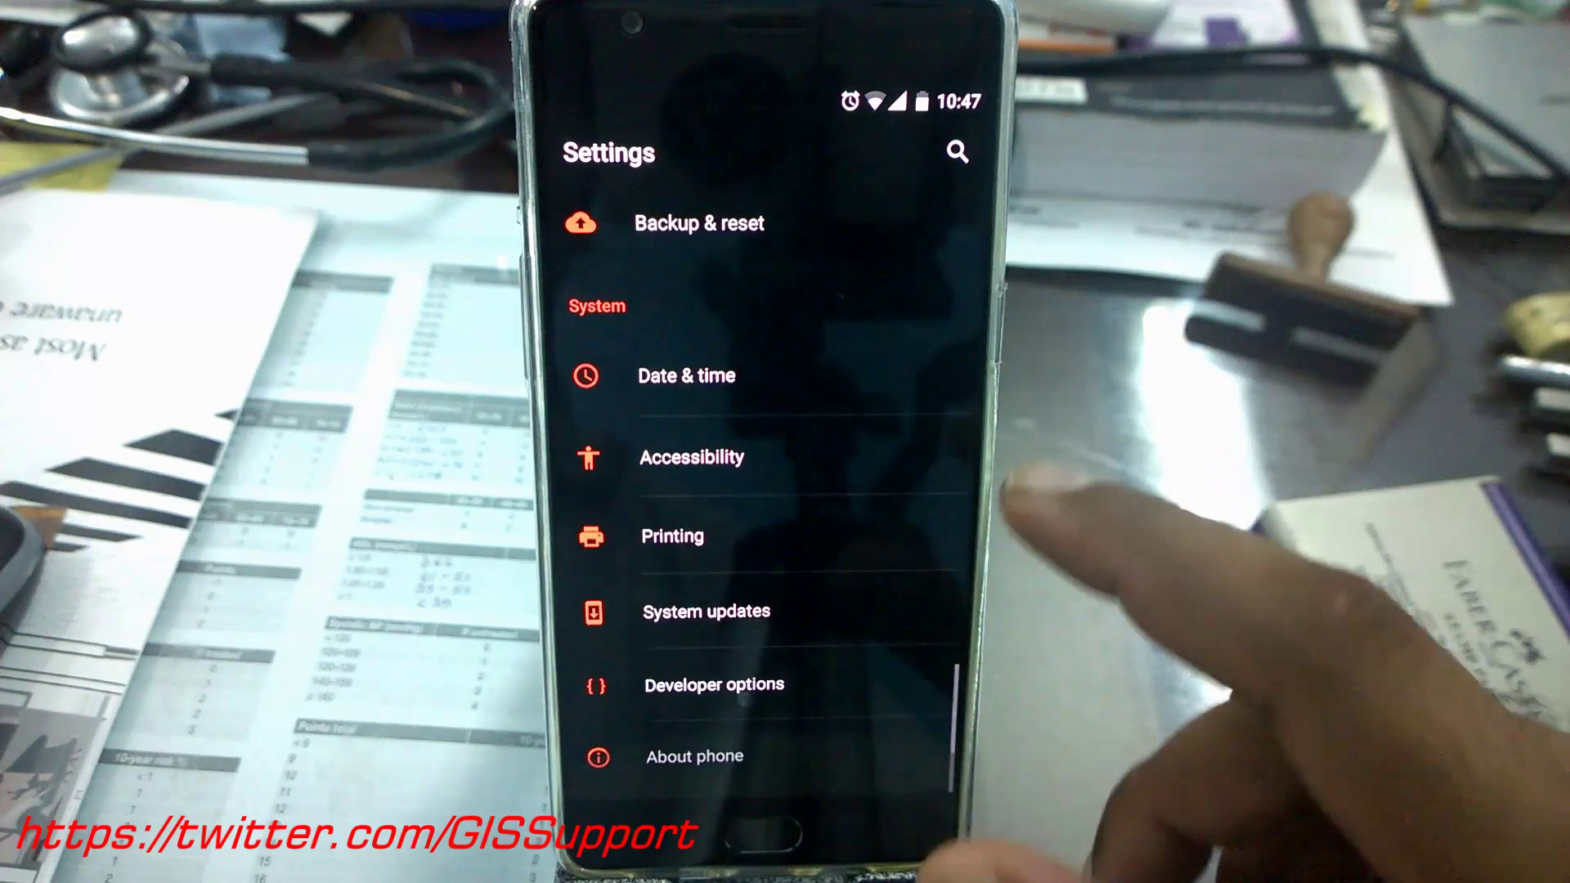
{"action": "left_click", "coordinate": [695, 756]}
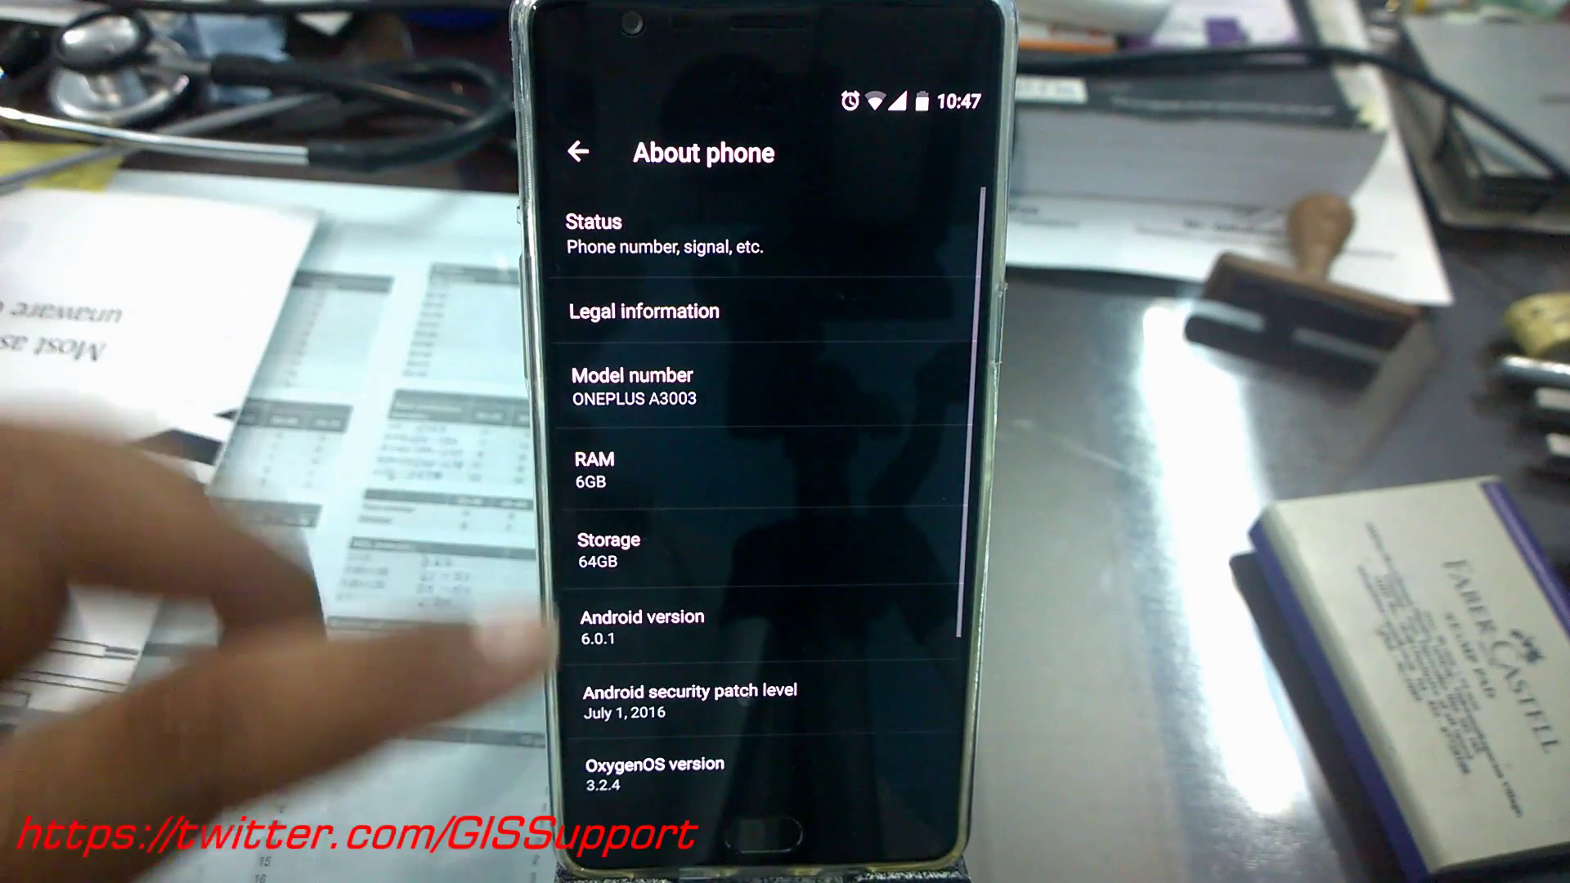
{"action": "scroll", "coordinate": [761, 614], "scroll_direction": "down", "scroll_amount": 5}
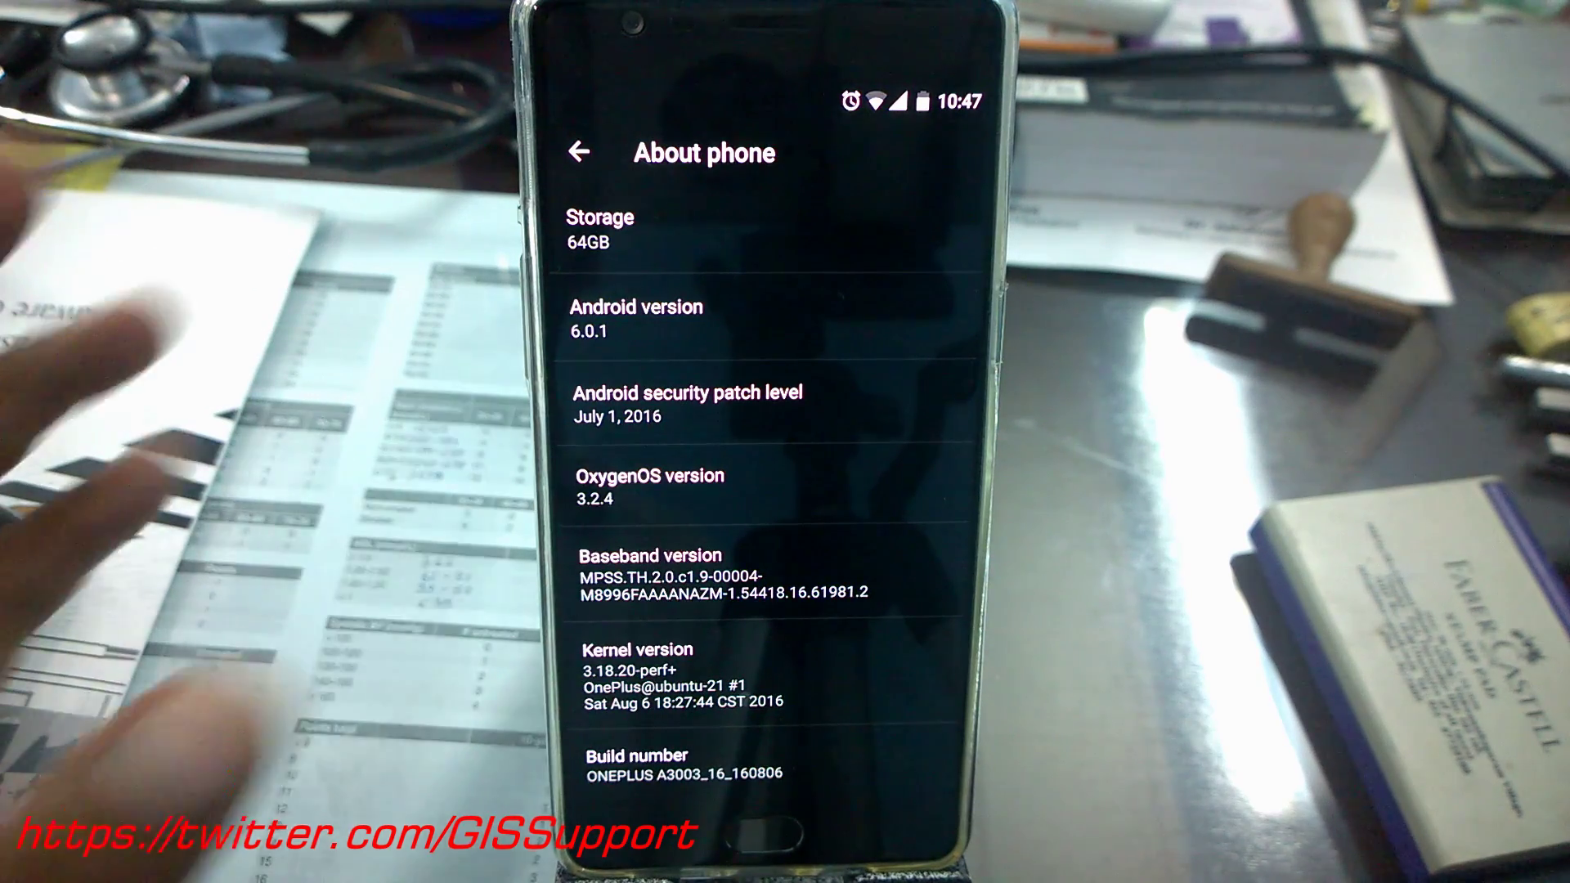
{"action": "scroll", "coordinate": [761, 490], "scroll_direction": "up", "scroll_amount": 5}
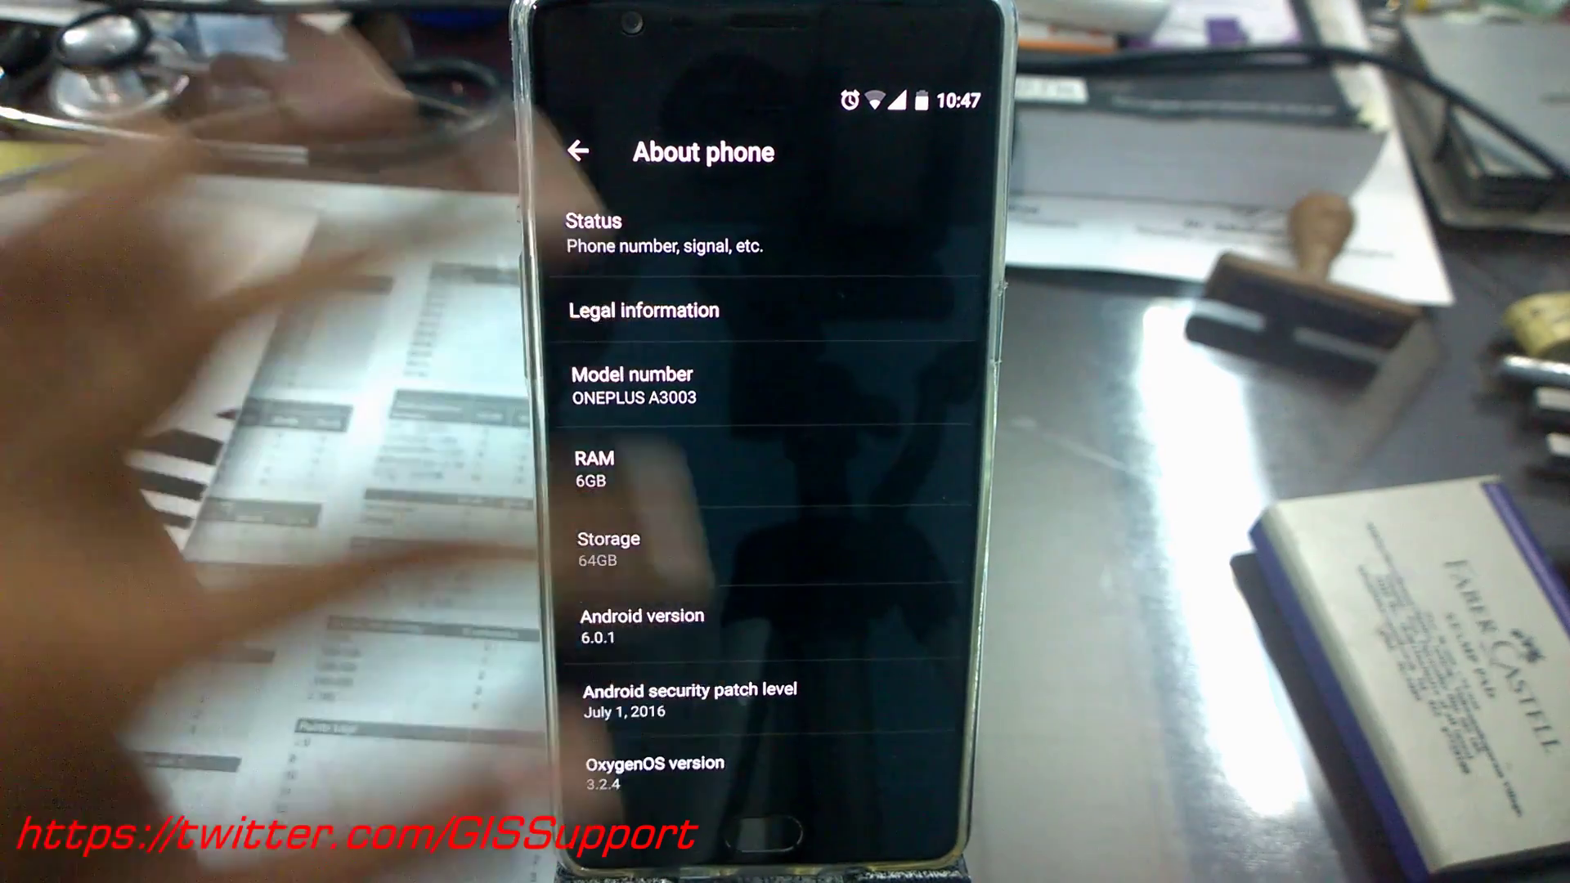
{"action": "scroll", "coordinate": [761, 491], "scroll_direction": "down", "scroll_amount": 5}
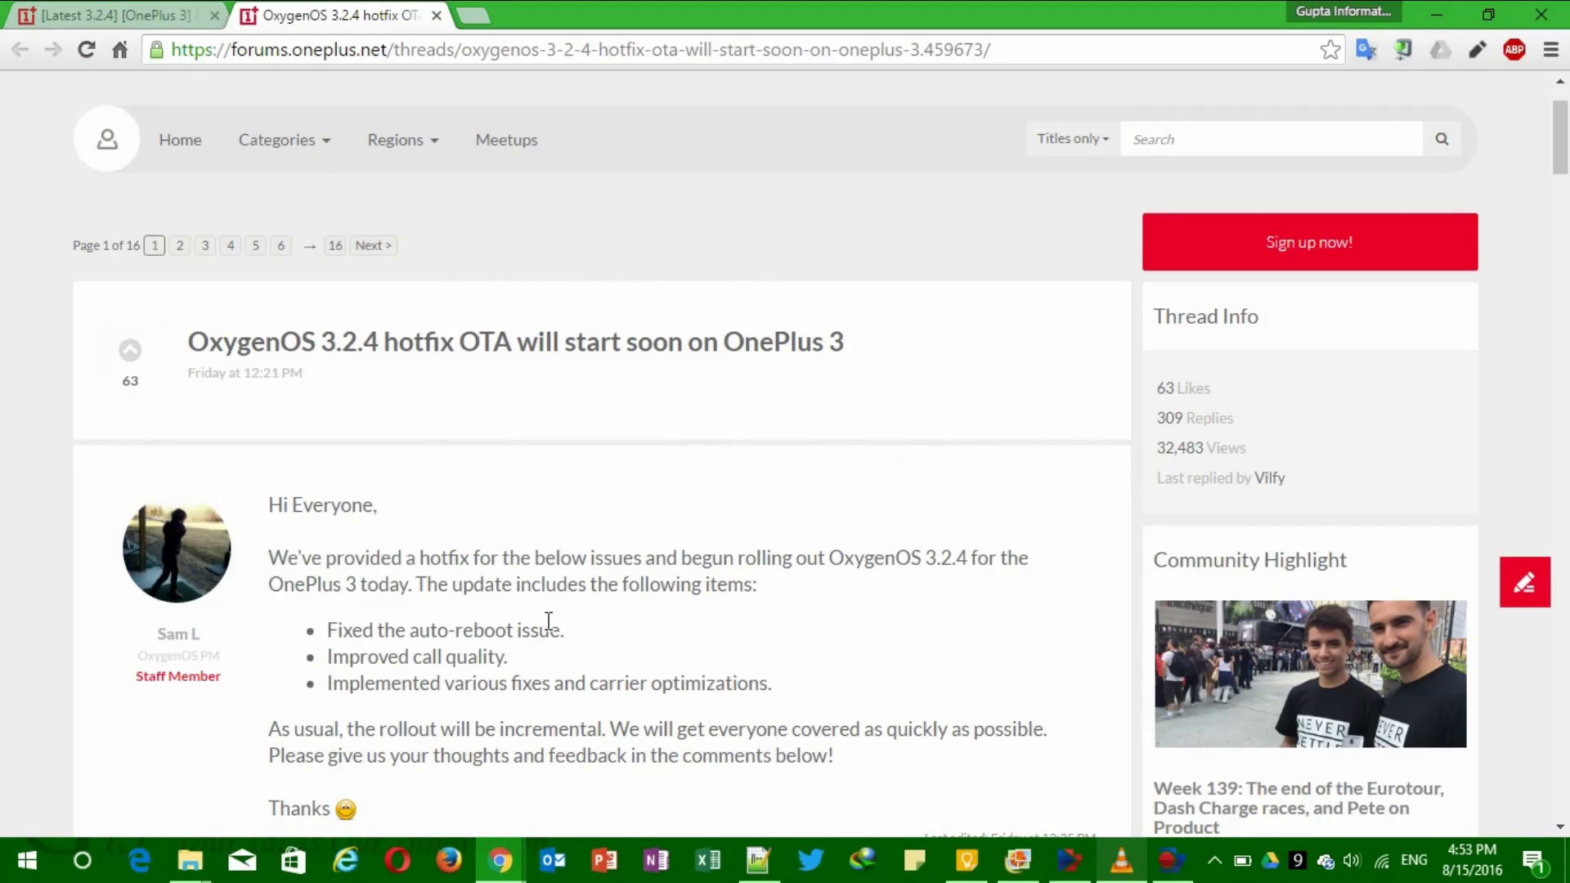
{"action": "scroll", "coordinate": [549, 620], "scroll_direction": "down", "scroll_amount": 2}
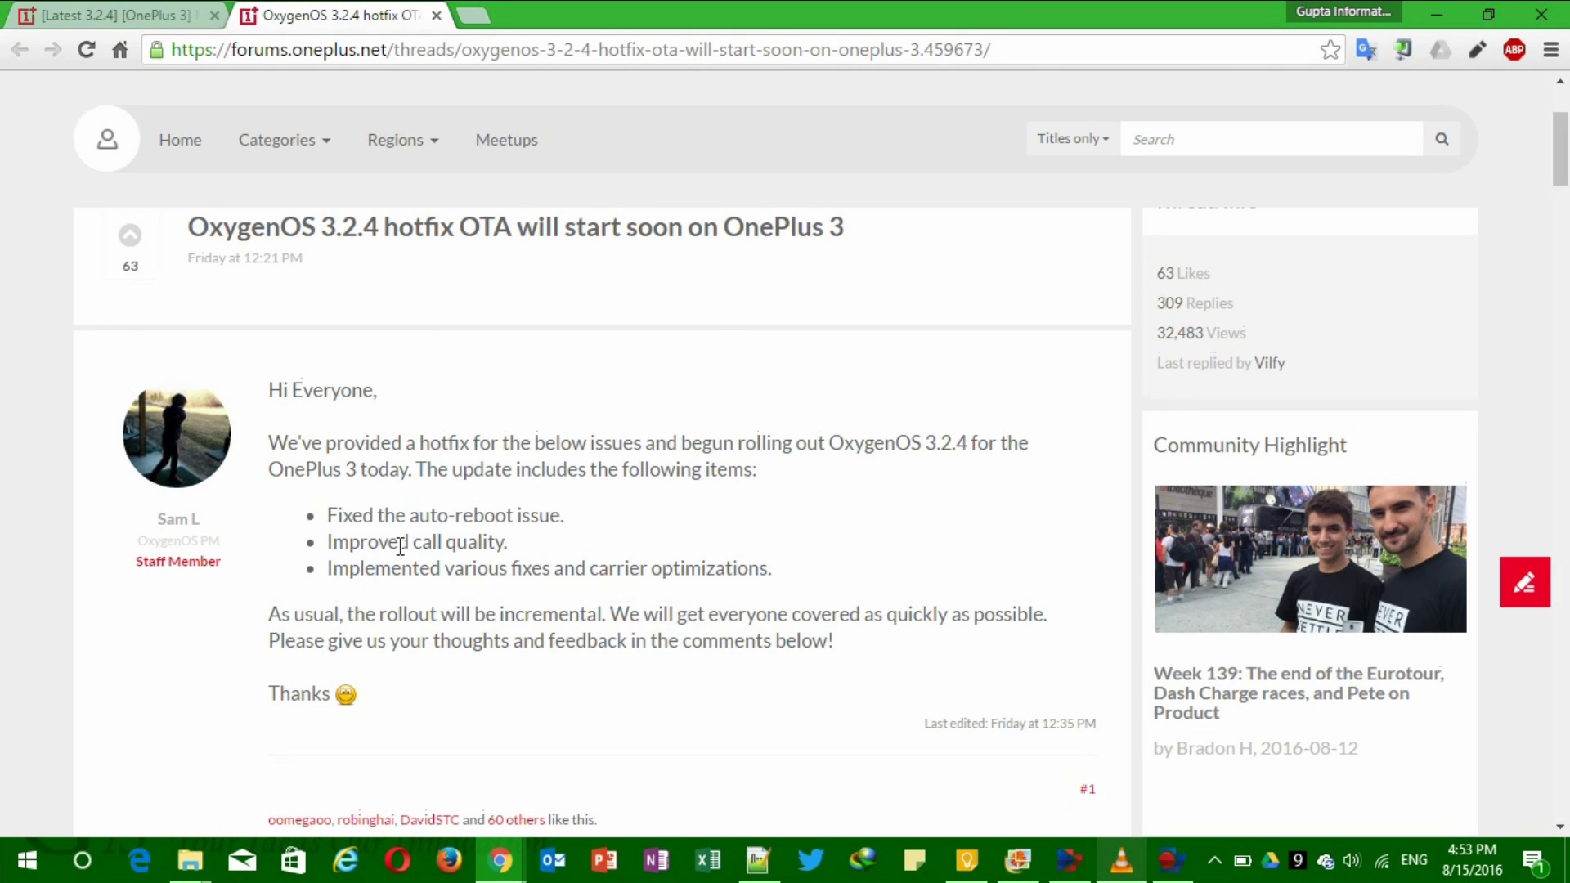
{"action": "scroll", "coordinate": [400, 546], "scroll_direction": "down", "scroll_amount": 2}
{"action": "scroll", "coordinate": [401, 545], "scroll_direction": "up", "scroll_amount": 1}
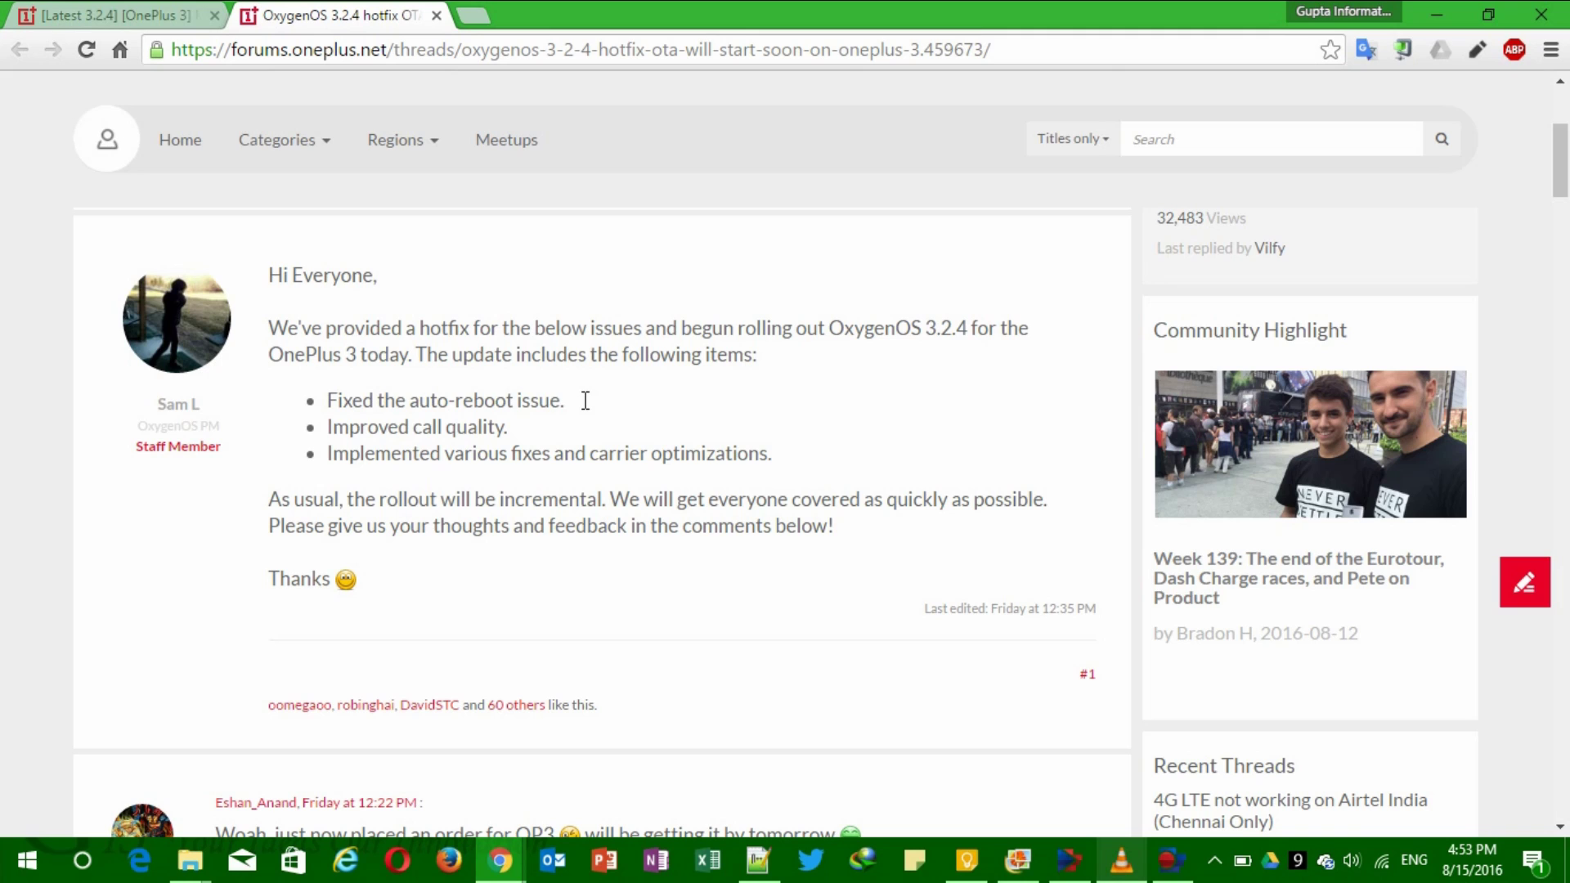
- Highlight the auto-reboot fix and call quality improvement items in the hotfix changelog
{"action": "left_click_drag", "start_coordinate": [516, 406], "coordinate": [319, 402]}
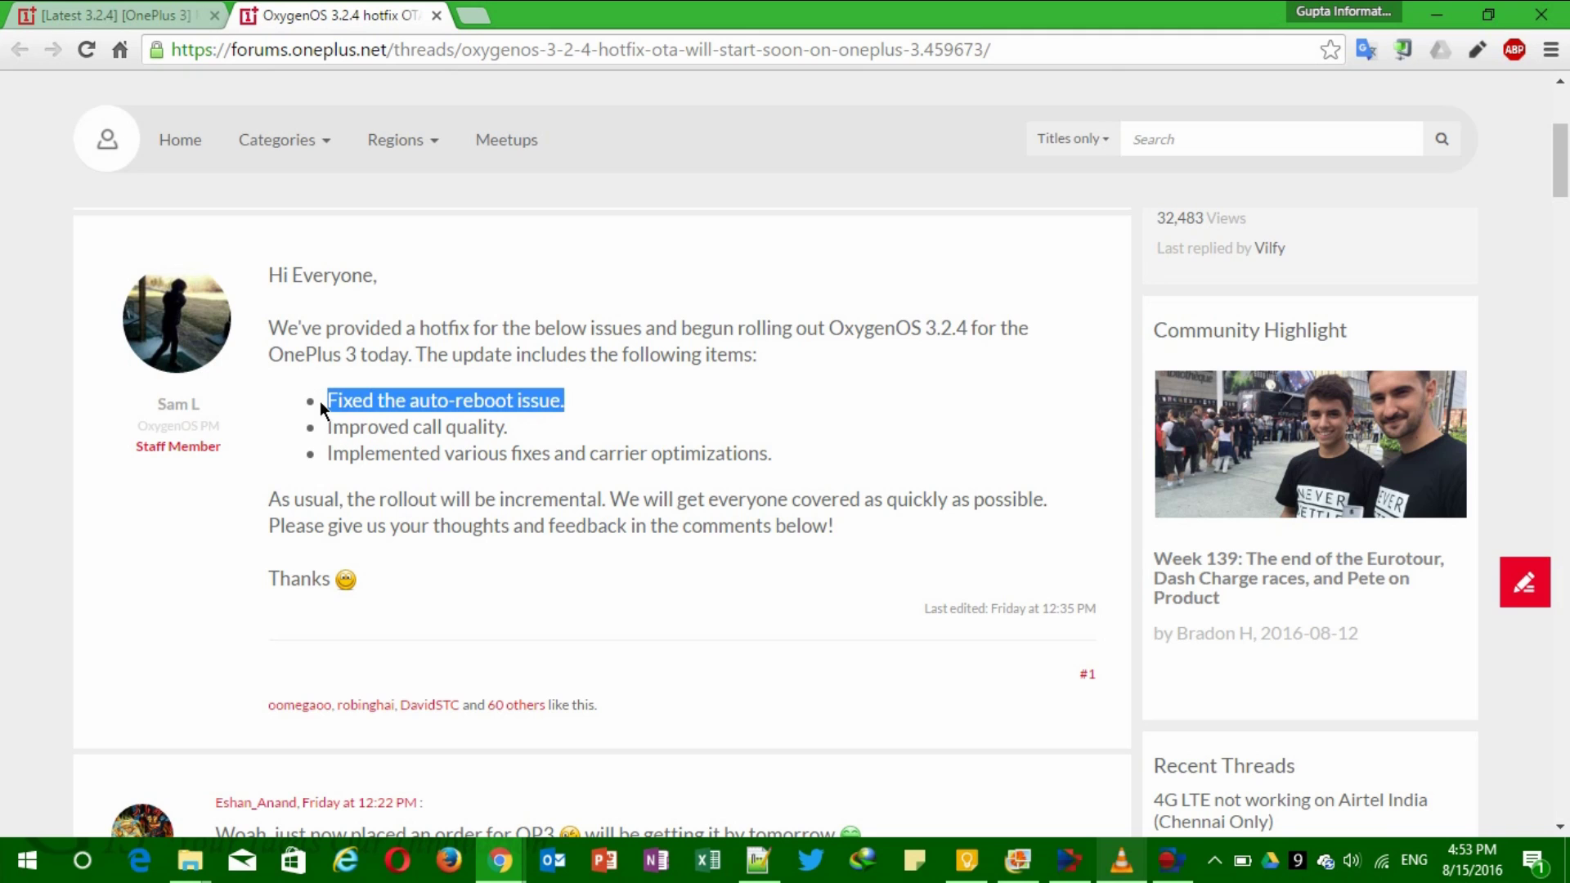
{"action": "left_click", "coordinate": [329, 427]}
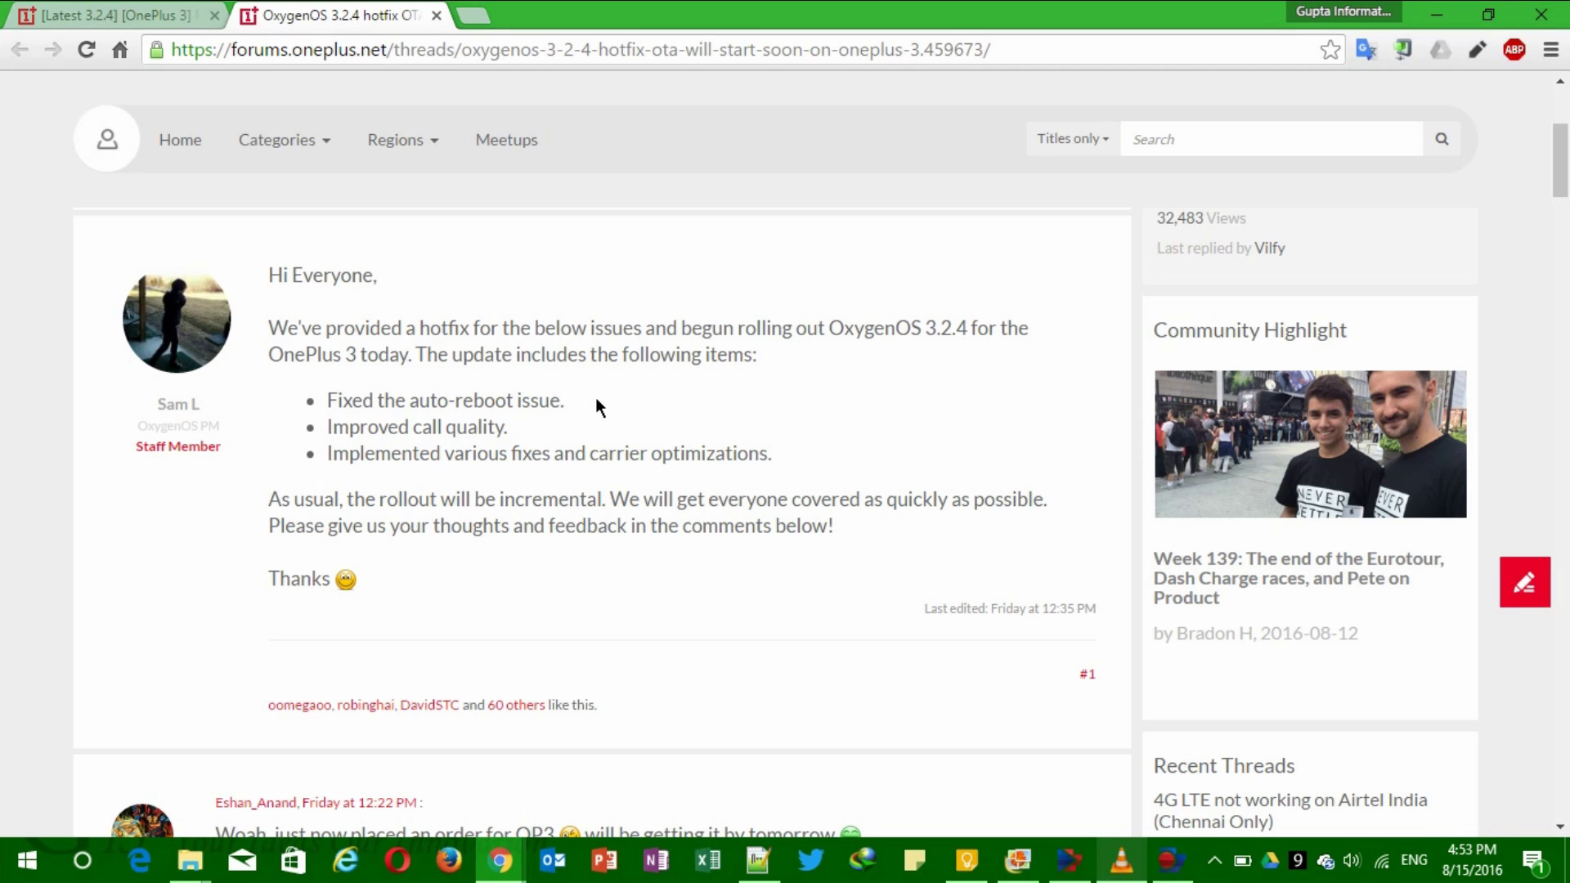
{"action": "double_click", "coordinate": [541, 400]}
{"action": "left_click_drag", "start_coordinate": [519, 430], "coordinate": [330, 444]}
{"action": "triple_click", "coordinate": [319, 435]}
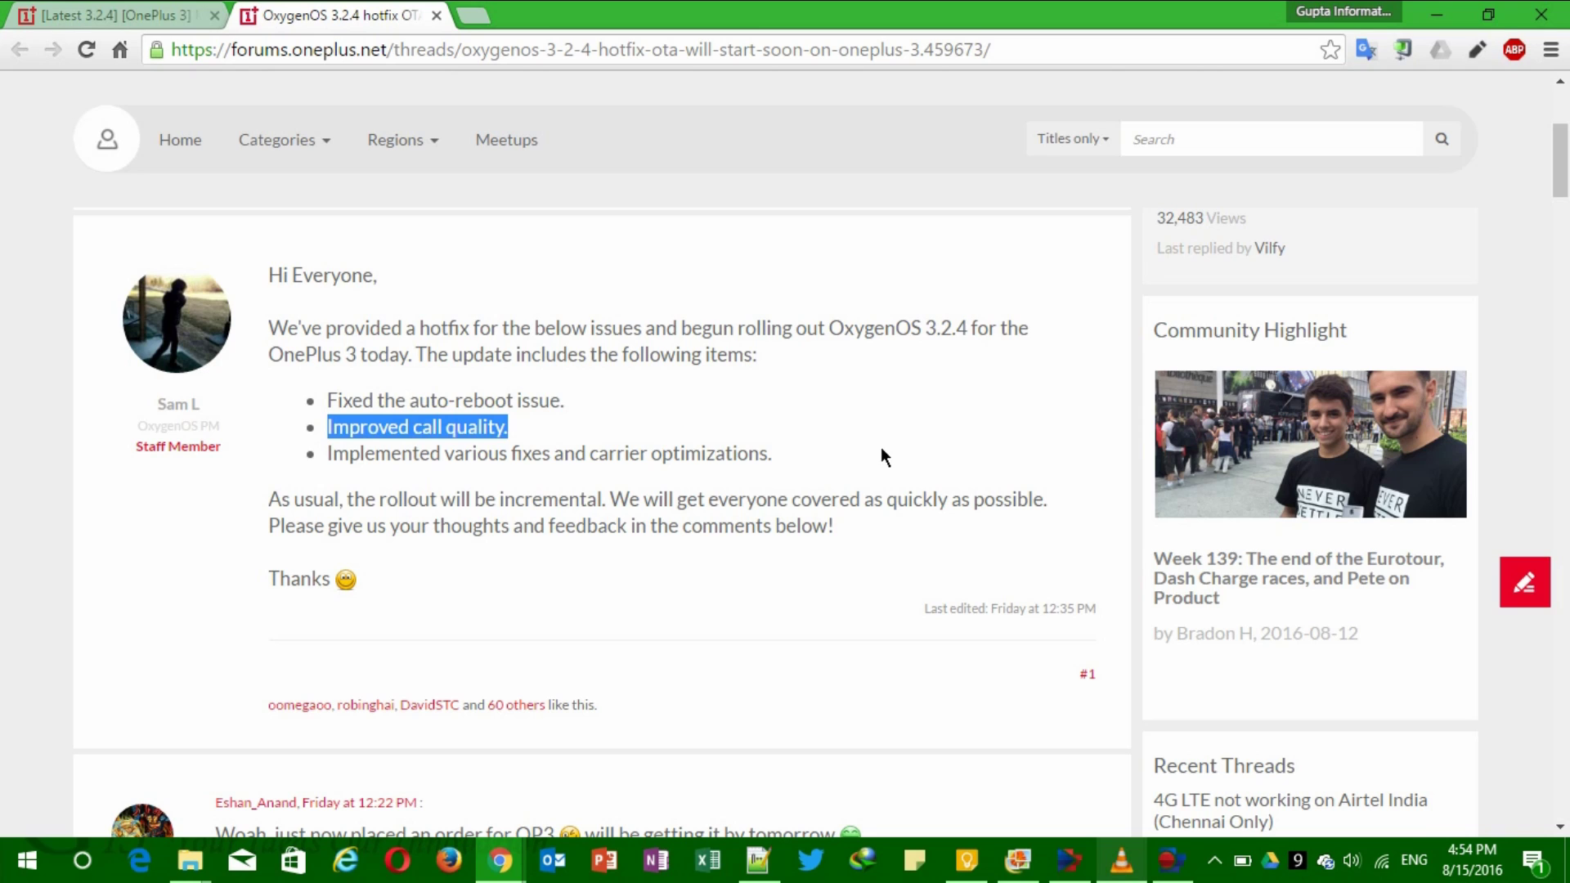
- Highlight the carrier optimizations changelog item, then clear the selection
{"action": "left_click", "coordinate": [815, 447]}
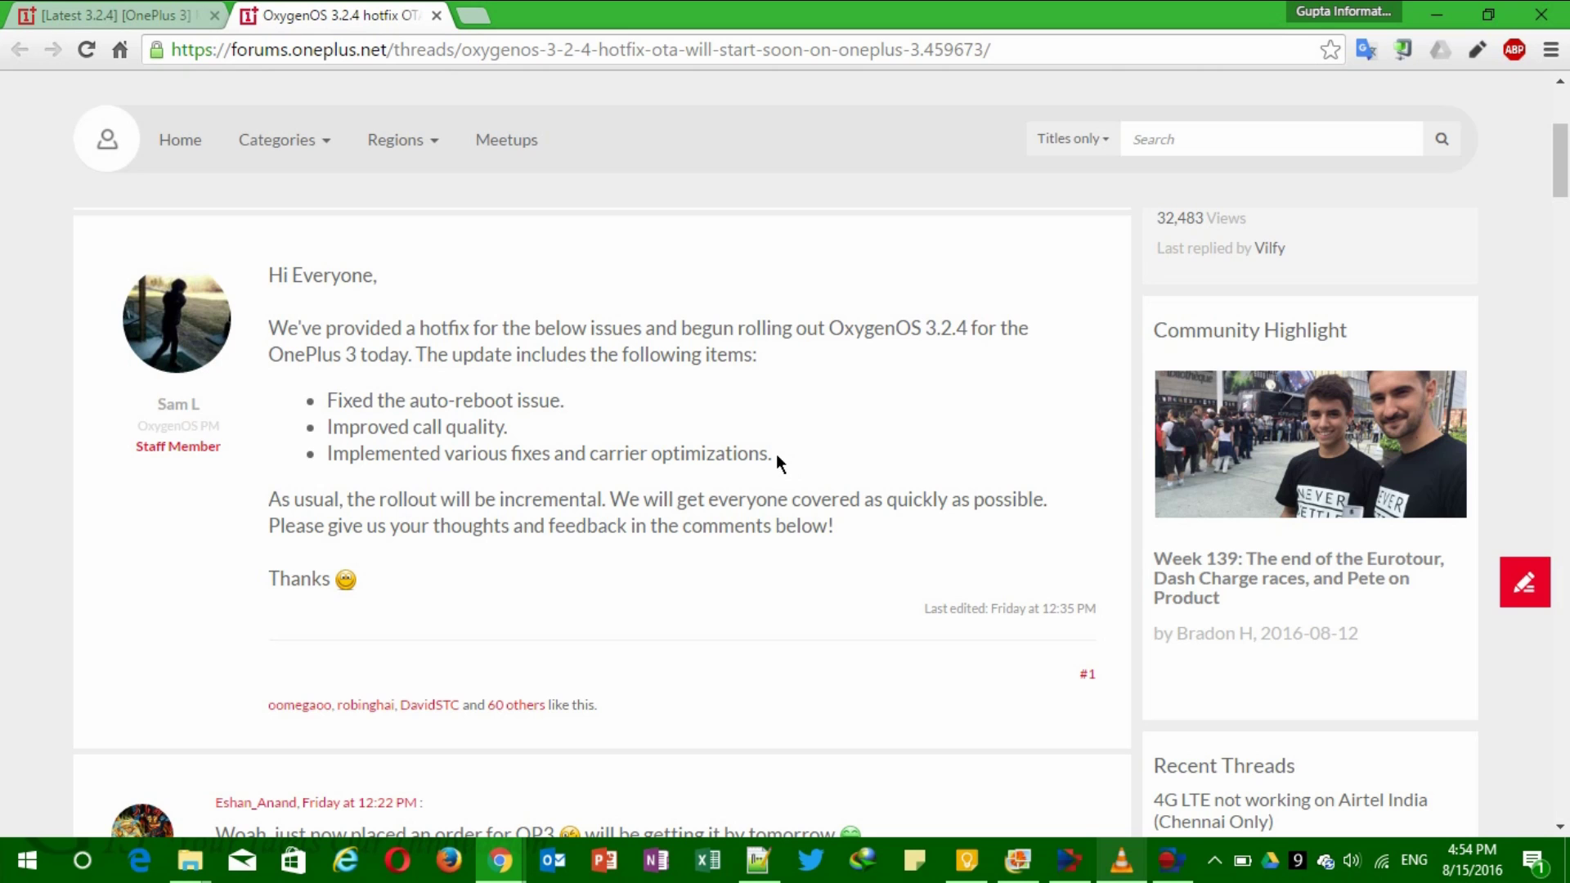
{"action": "left_click_drag", "start_coordinate": [777, 453], "coordinate": [329, 454]}
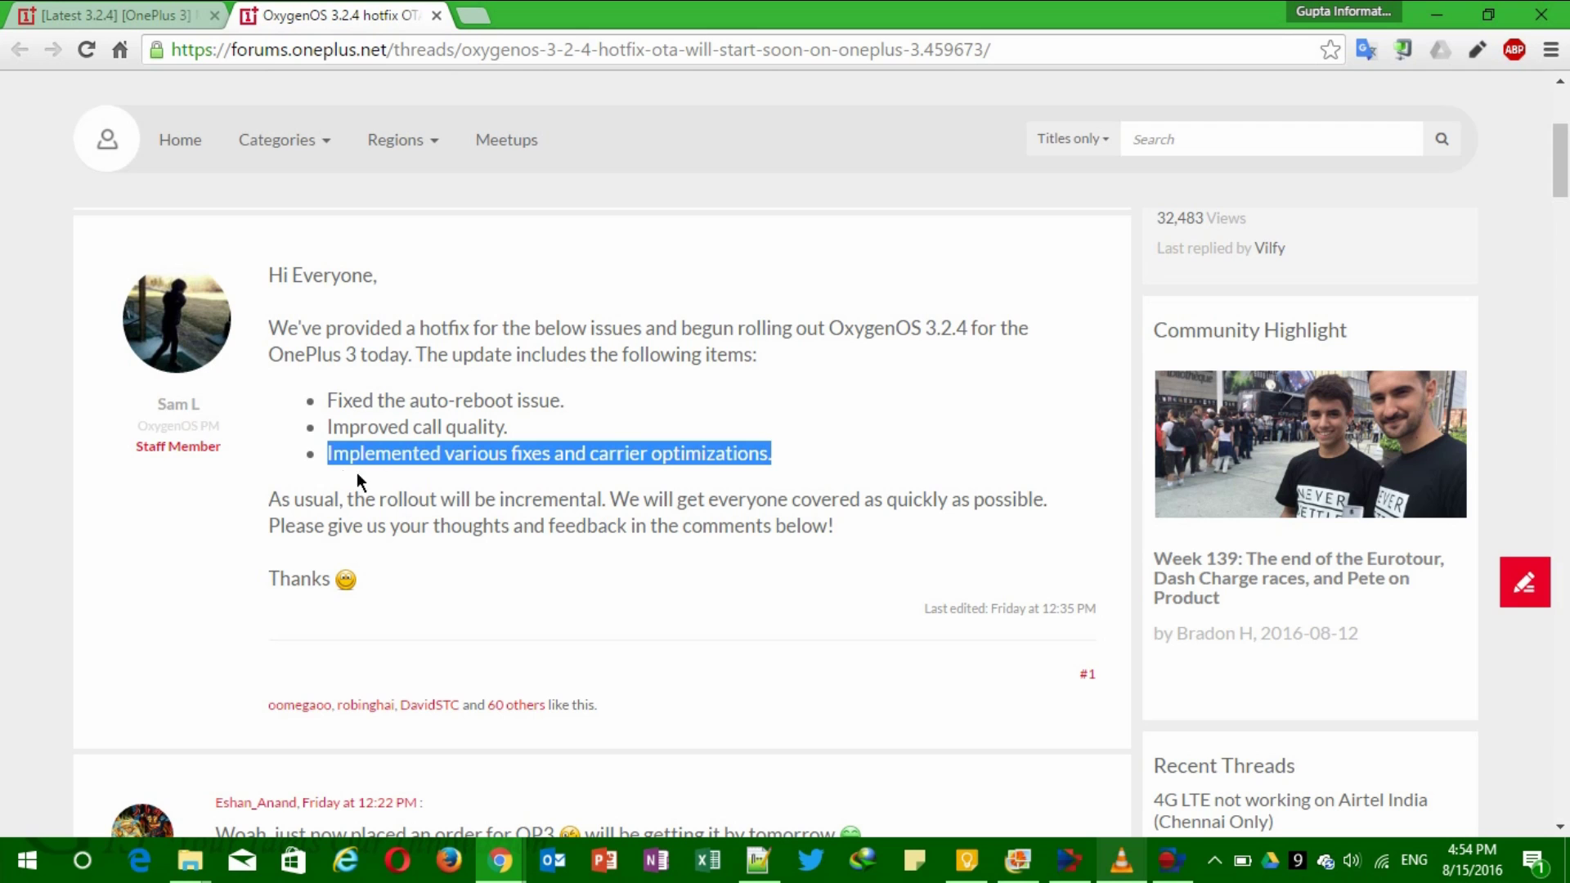
{"action": "left_click", "coordinate": [580, 403]}
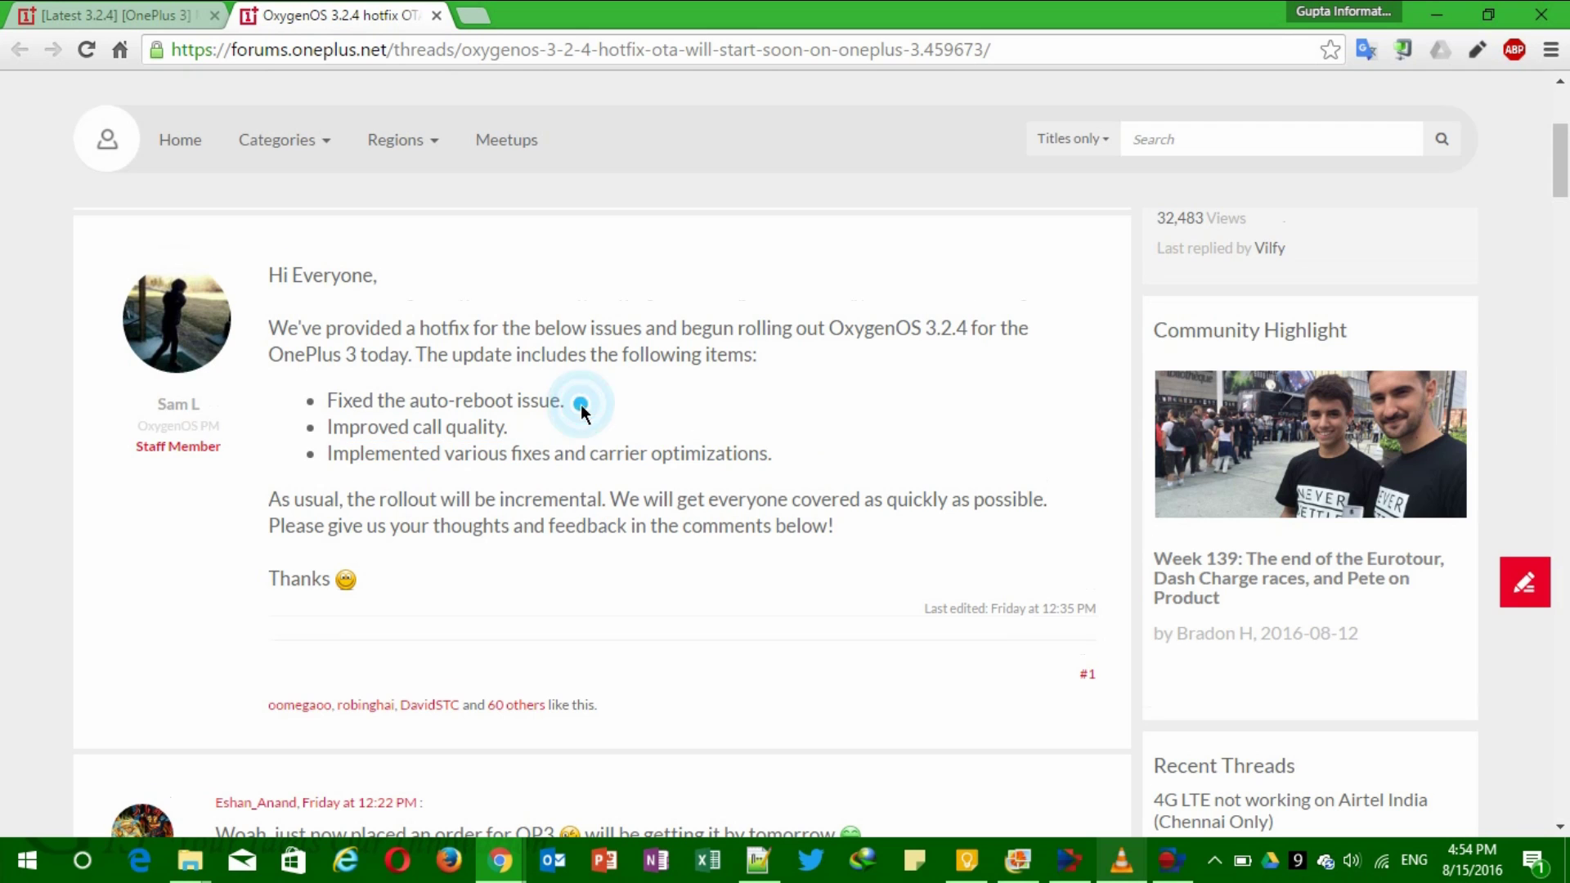
{"action": "scroll", "coordinate": [580, 404], "scroll_direction": "down", "scroll_amount": 3}
{"action": "scroll", "coordinate": [581, 404], "scroll_direction": "up", "scroll_amount": 3}
{"action": "scroll", "coordinate": [580, 403], "scroll_direction": "up", "scroll_amount": 1}
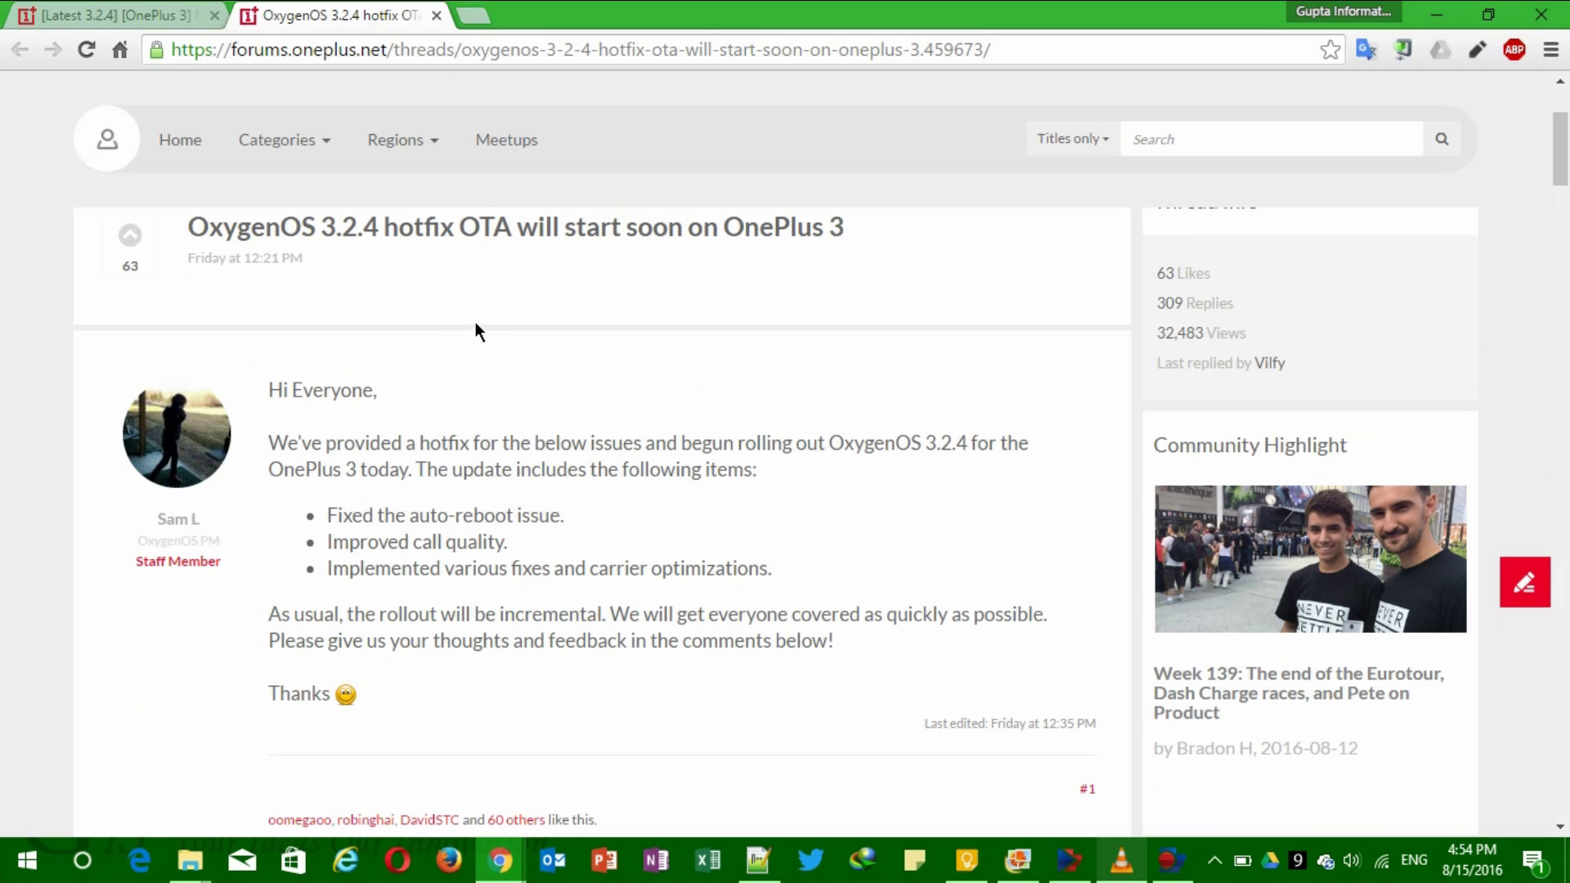
{"action": "left_click", "coordinate": [131, 13]}
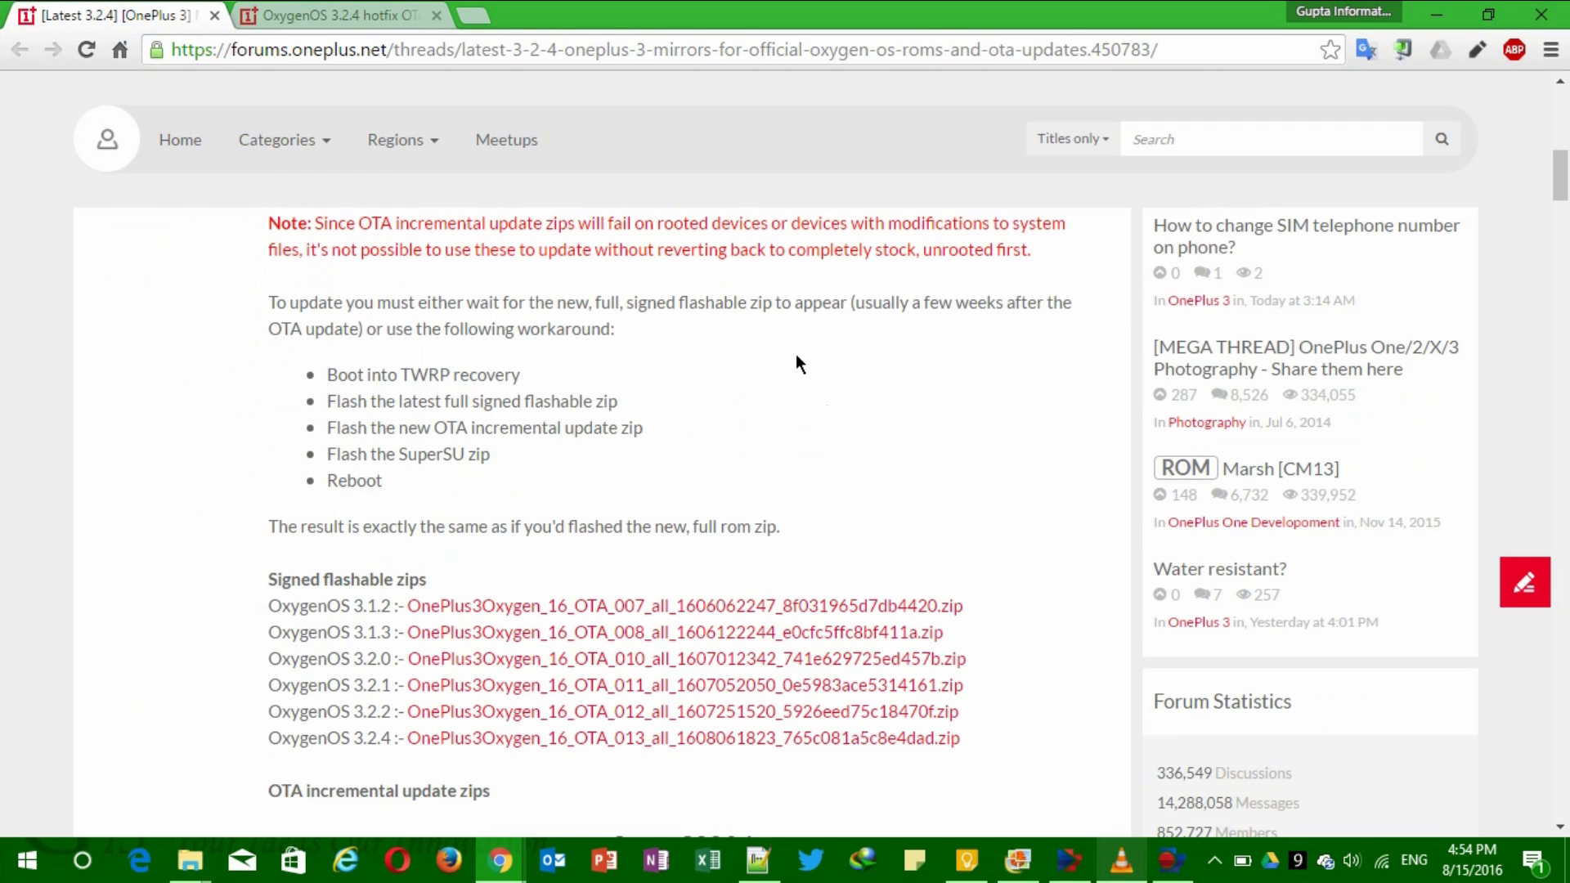
{"action": "scroll", "coordinate": [938, 456], "scroll_direction": "down", "scroll_amount": 2}
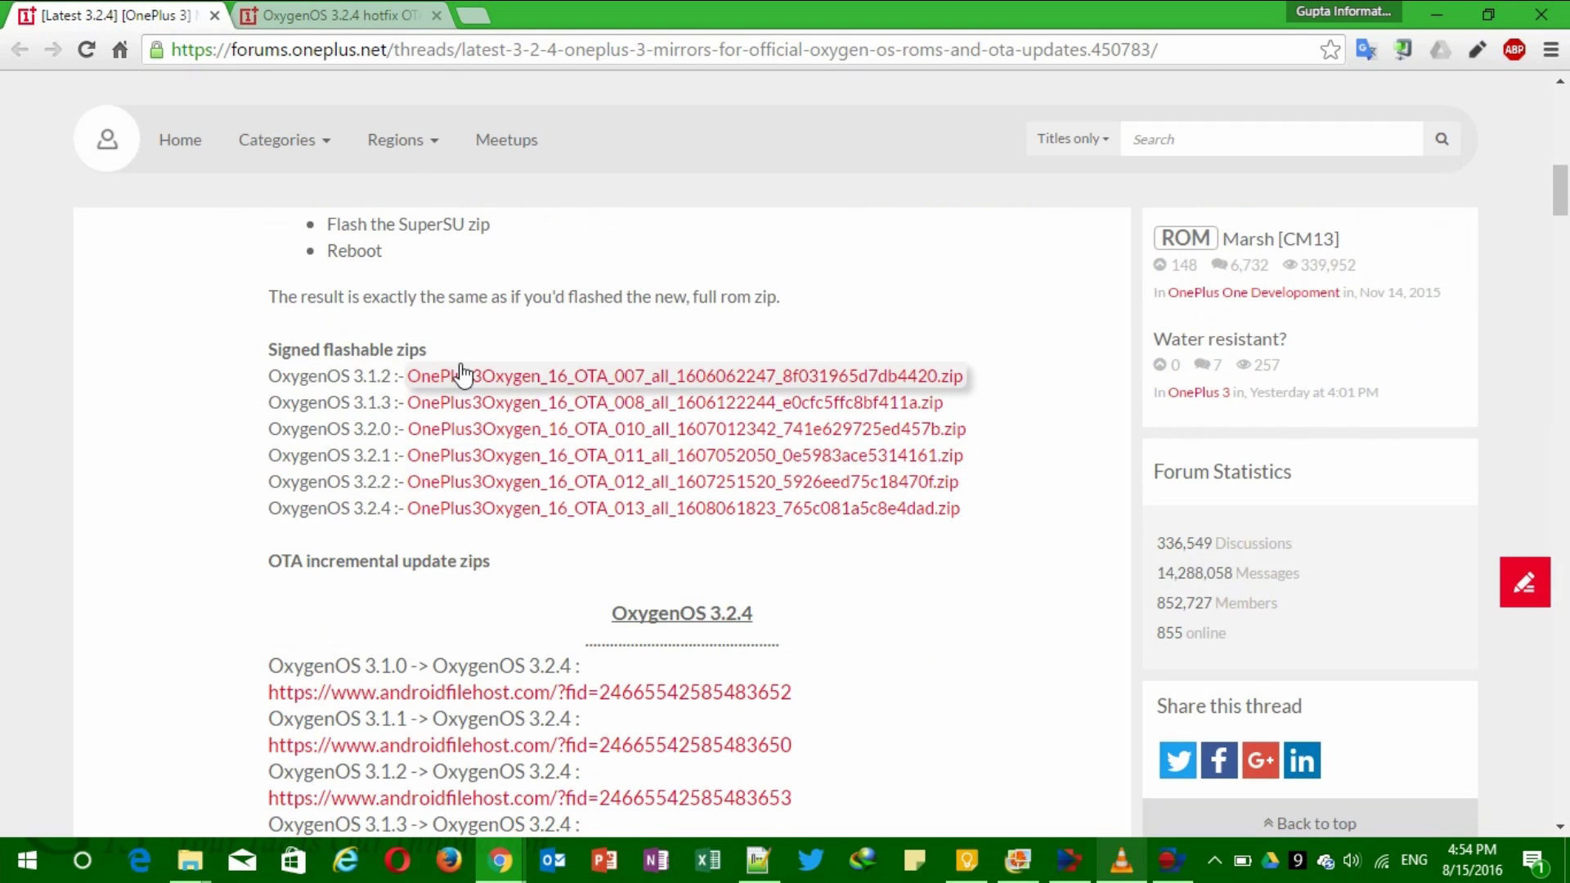
{"action": "left_click_drag", "start_coordinate": [442, 350], "coordinate": [233, 338]}
{"action": "mouse_move", "coordinate": [1092, 543]}
{"action": "left_mouse_down"}
{"action": "mouse_move", "coordinate": [350, 492]}
{"action": "mouse_move", "coordinate": [243, 503]}
{"action": "left_mouse_up"}
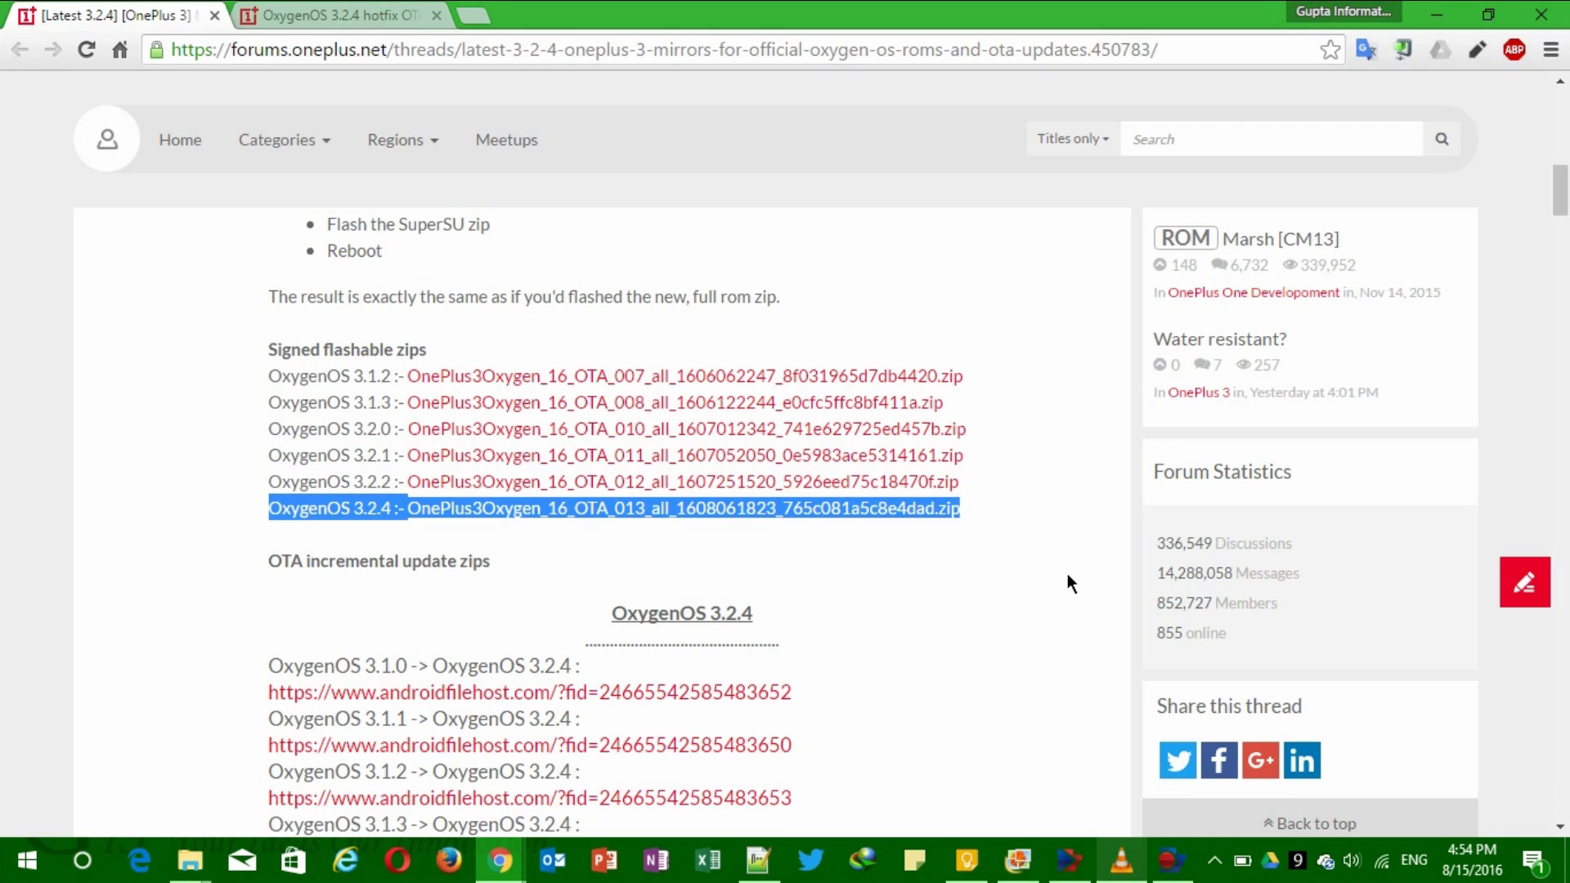
{"action": "scroll", "coordinate": [1067, 573], "scroll_direction": "down", "scroll_amount": 3}
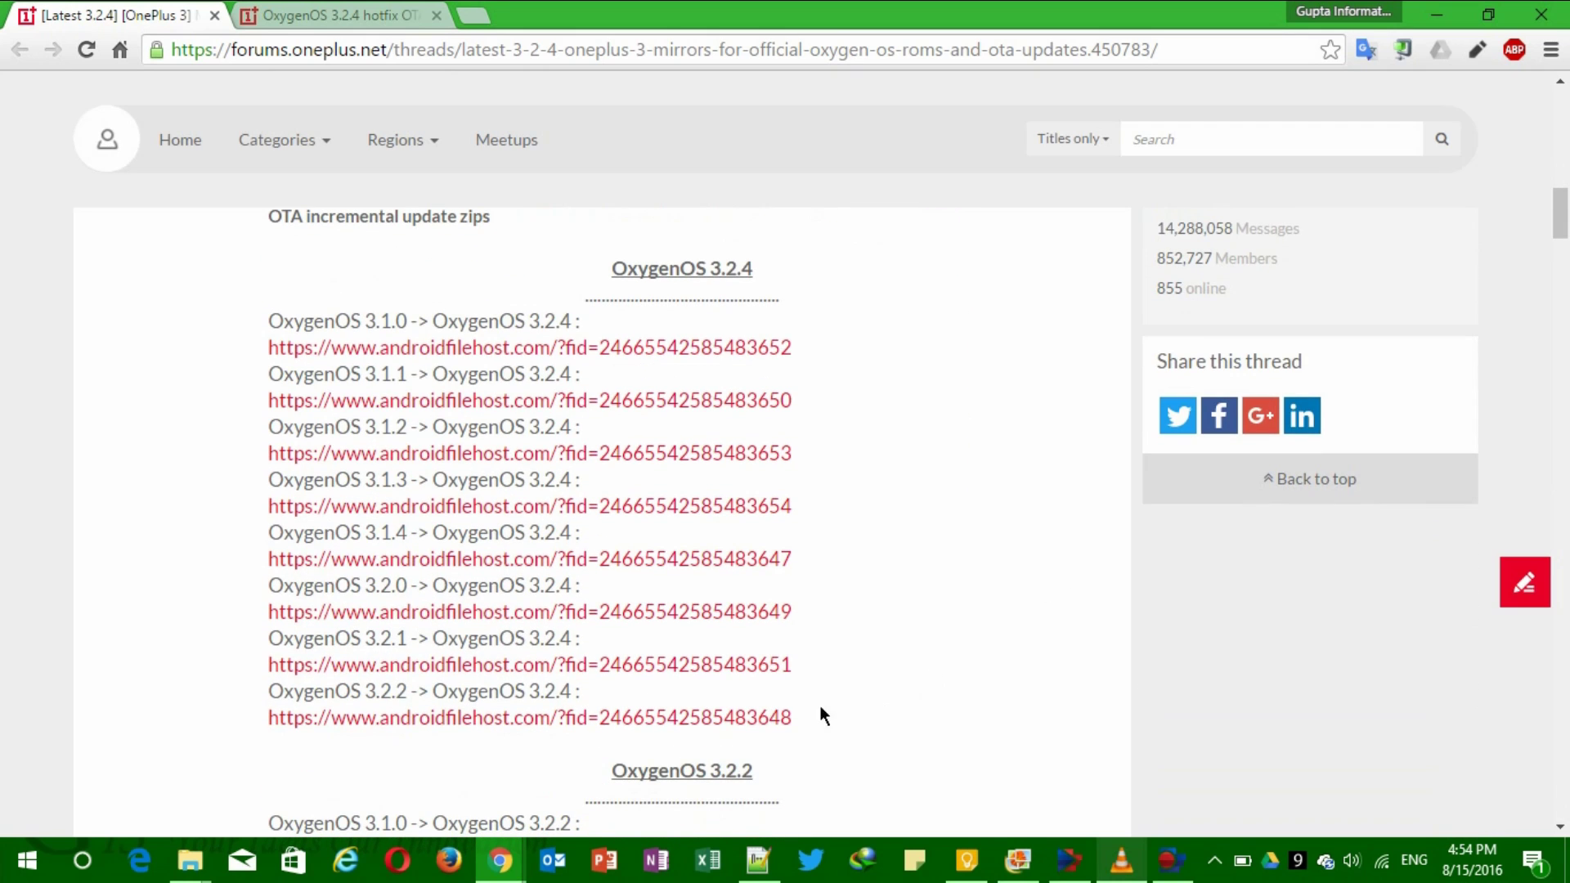
{"action": "left_click_drag", "start_coordinate": [821, 718], "coordinate": [266, 719]}
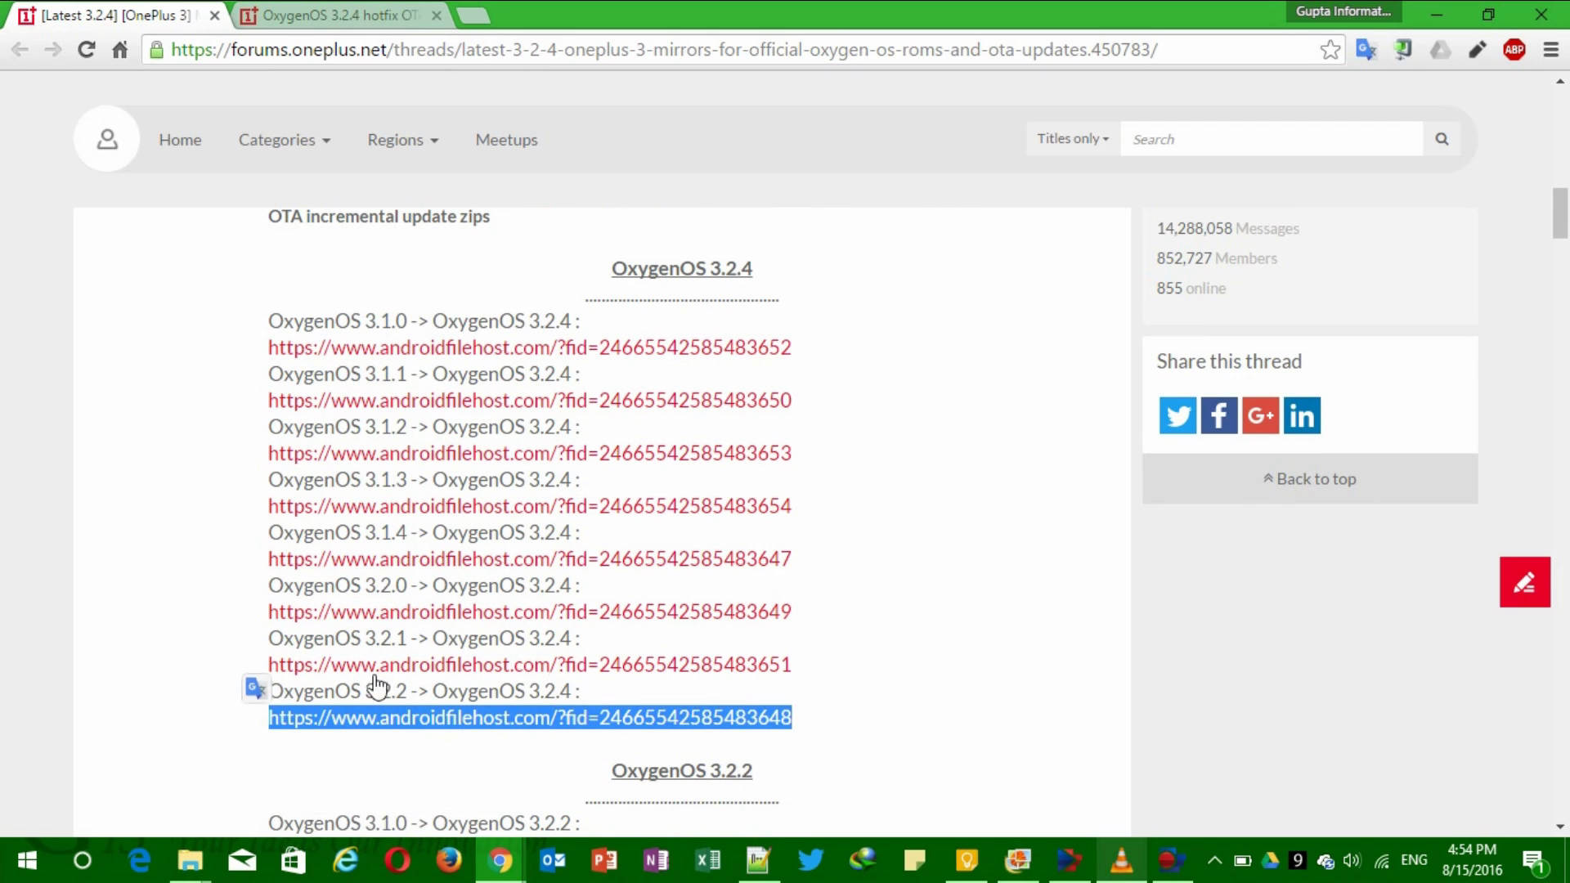
{"action": "left_click", "coordinate": [935, 601]}
{"action": "scroll", "coordinate": [936, 608], "scroll_direction": "down", "scroll_amount": 2}
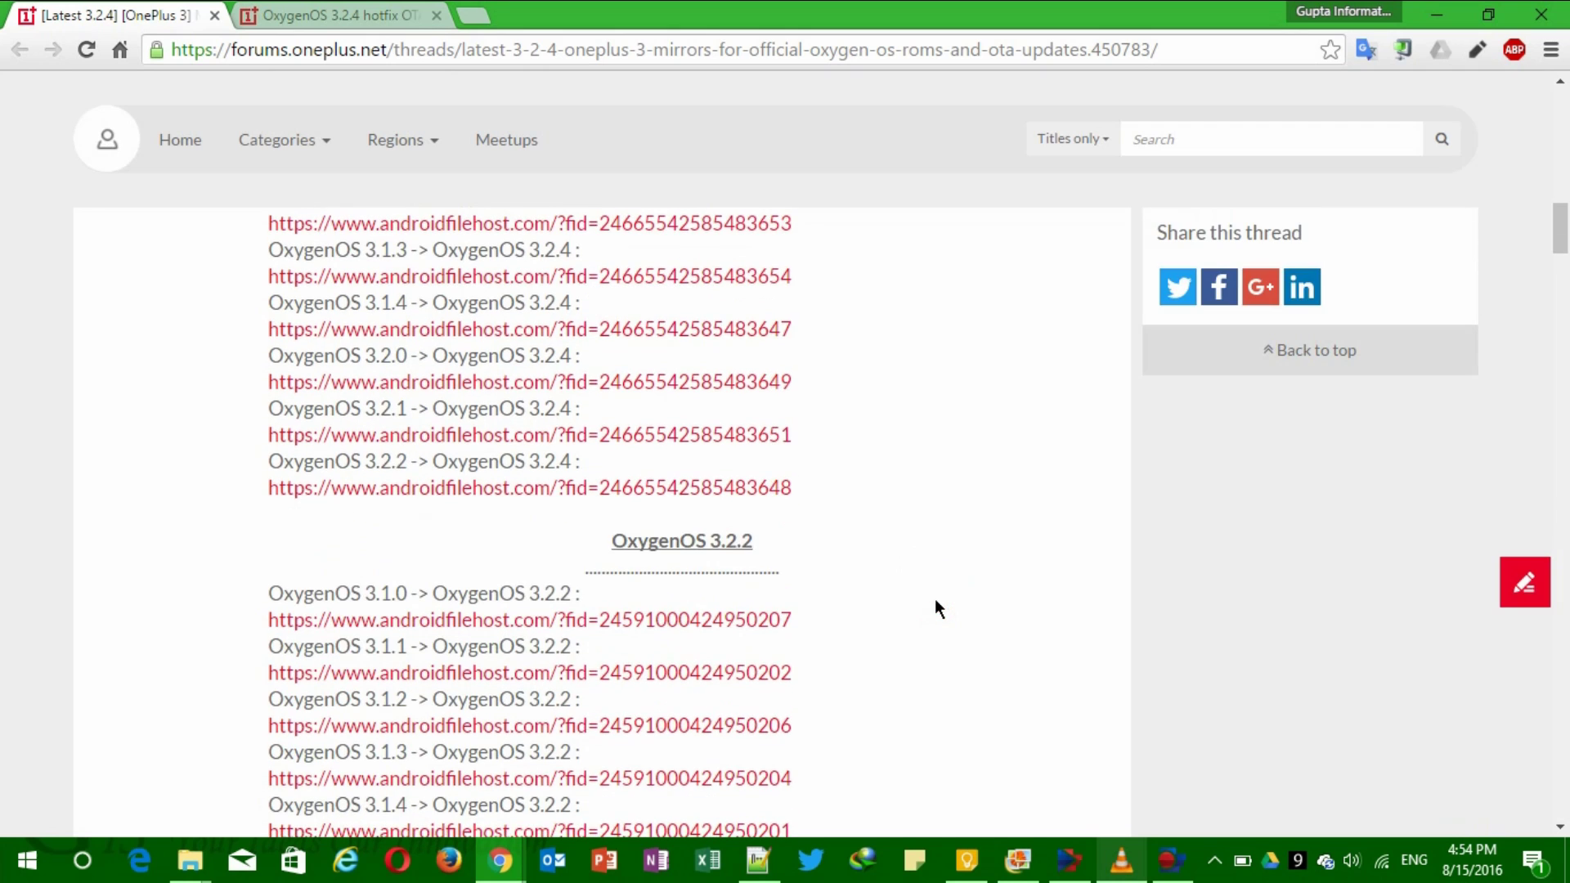
{"action": "scroll", "coordinate": [935, 595], "scroll_direction": "up", "scroll_amount": 2}
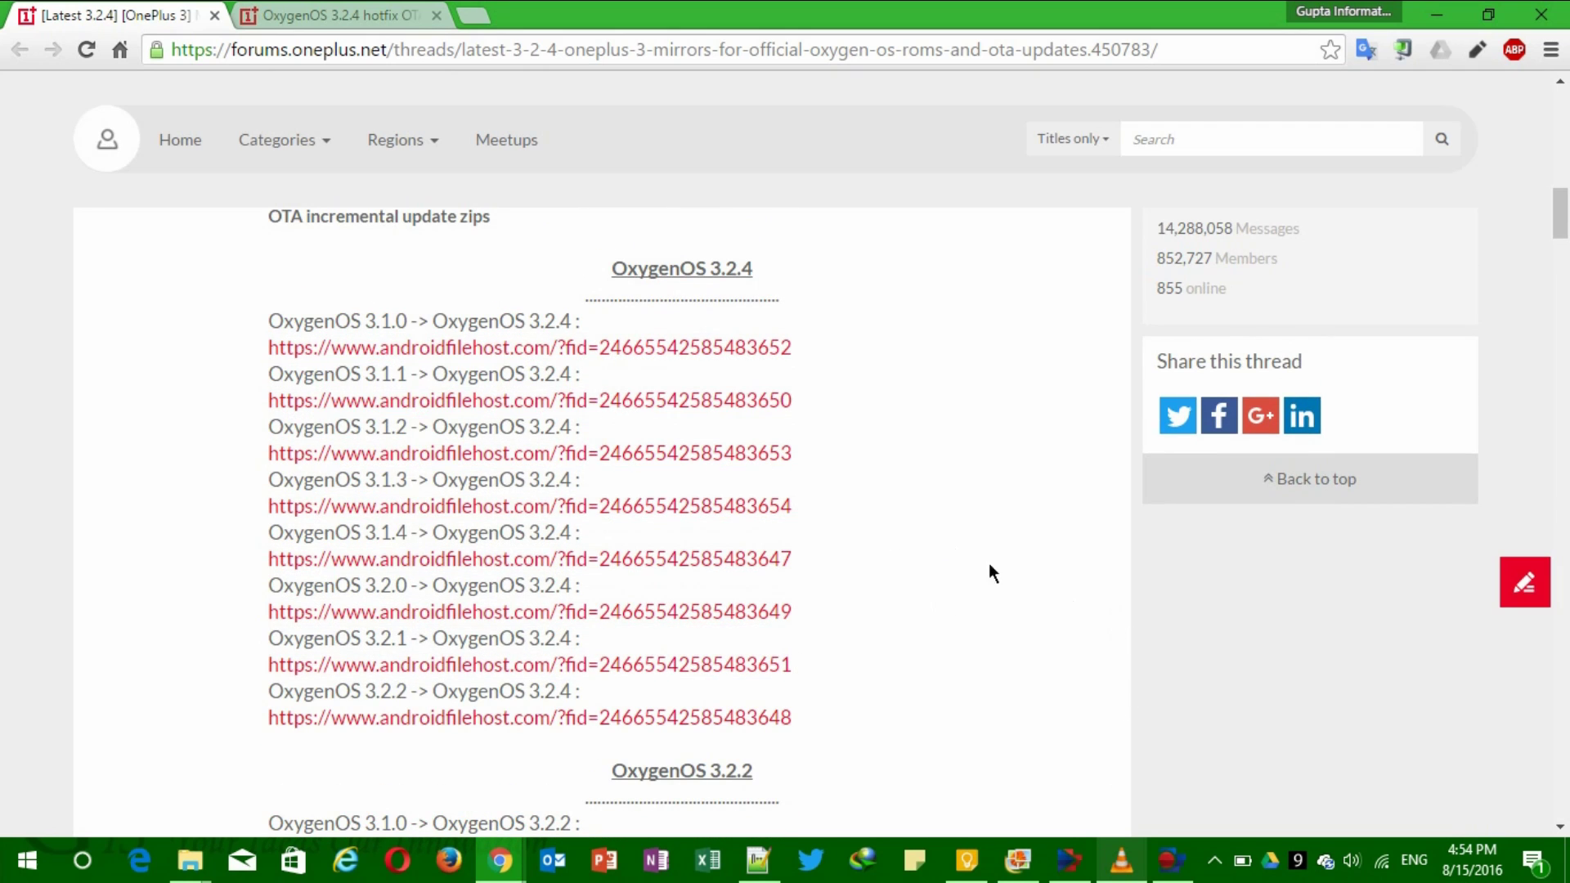
{"action": "scroll", "coordinate": [950, 554], "scroll_direction": "up", "scroll_amount": 1}
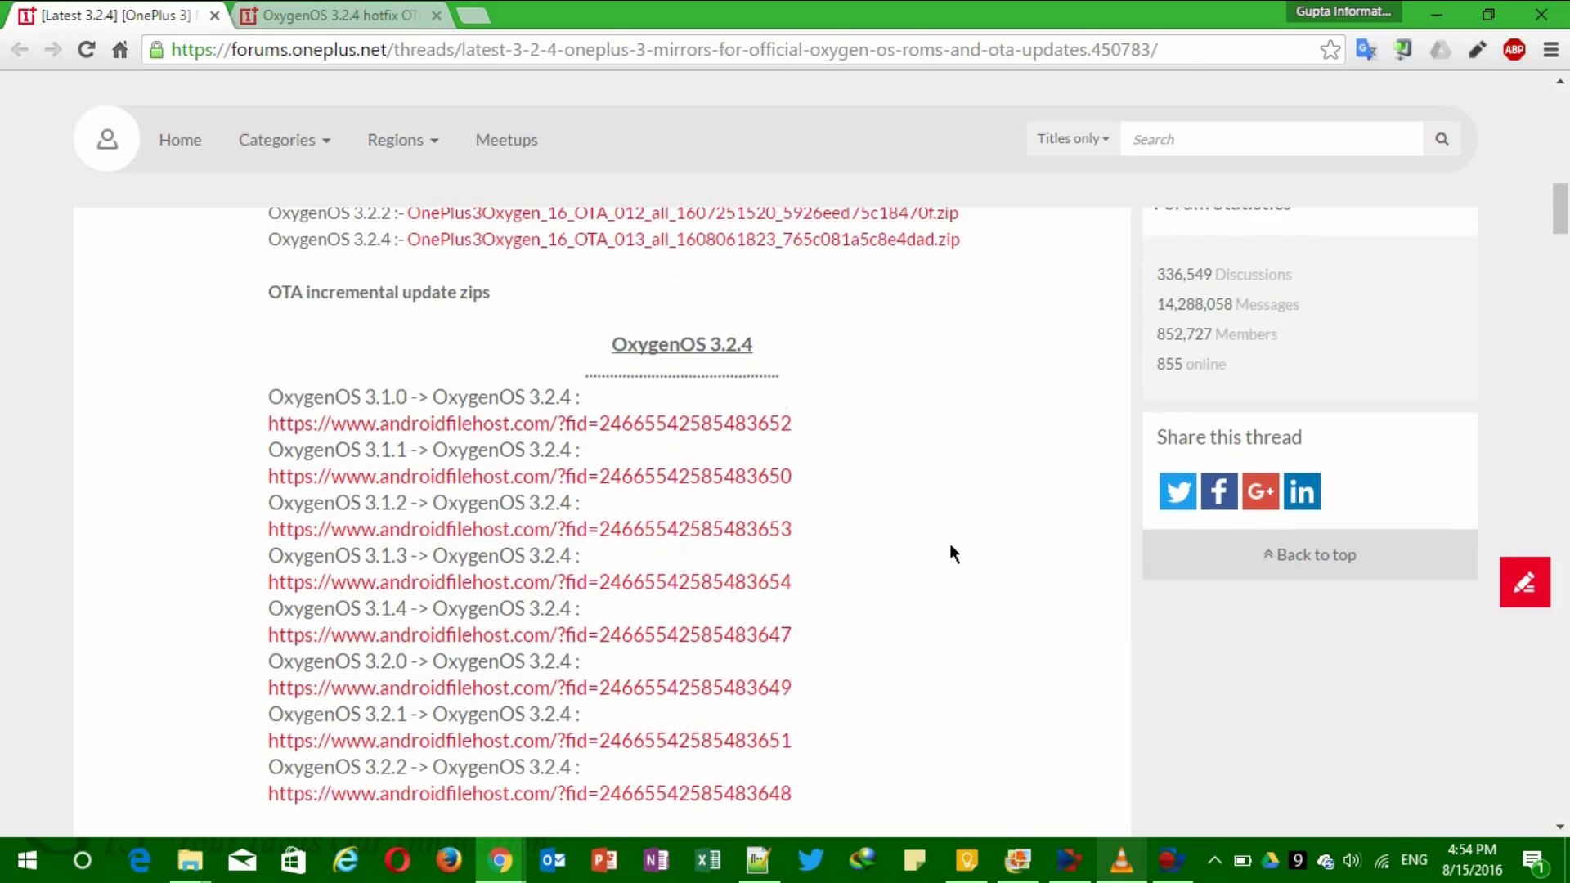